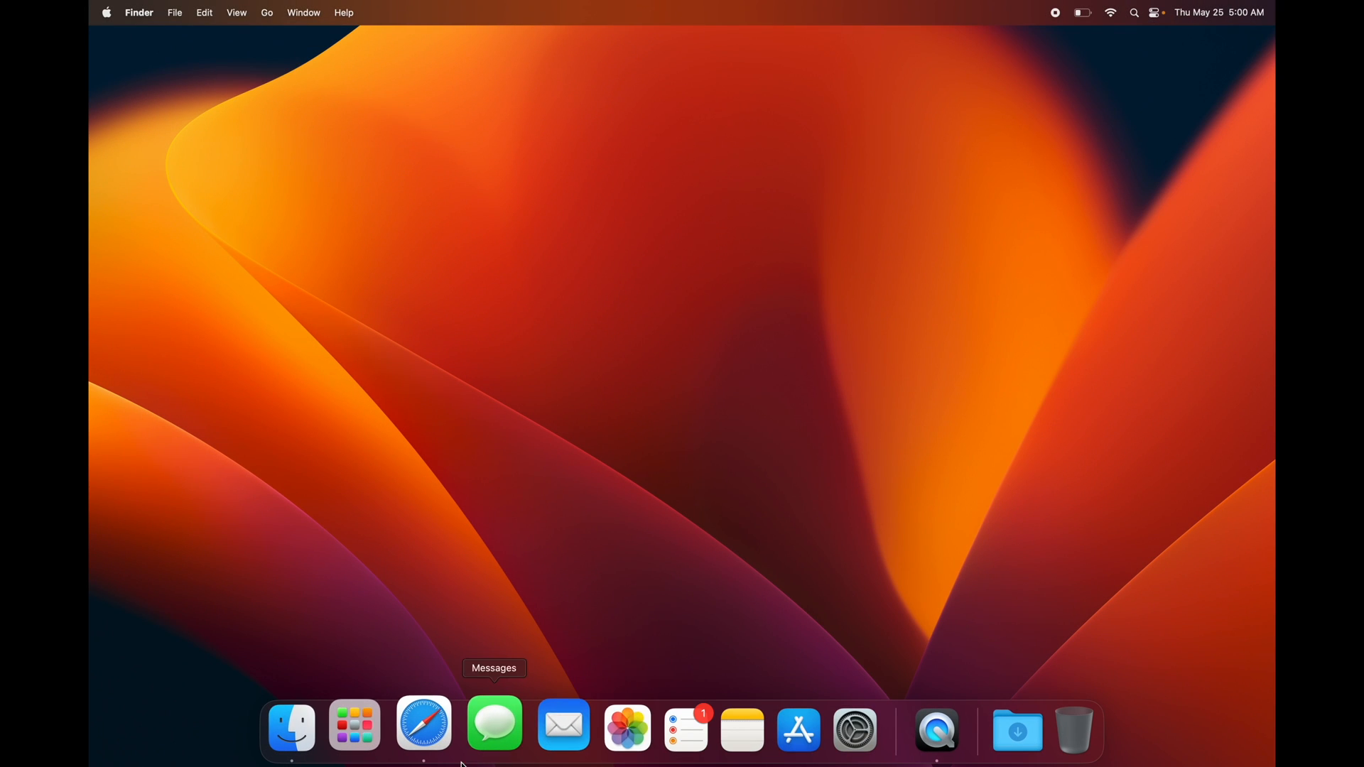
- Launch the App Store and dismiss the Welcome and notifications prompts to reach Discover
click(769, 730)
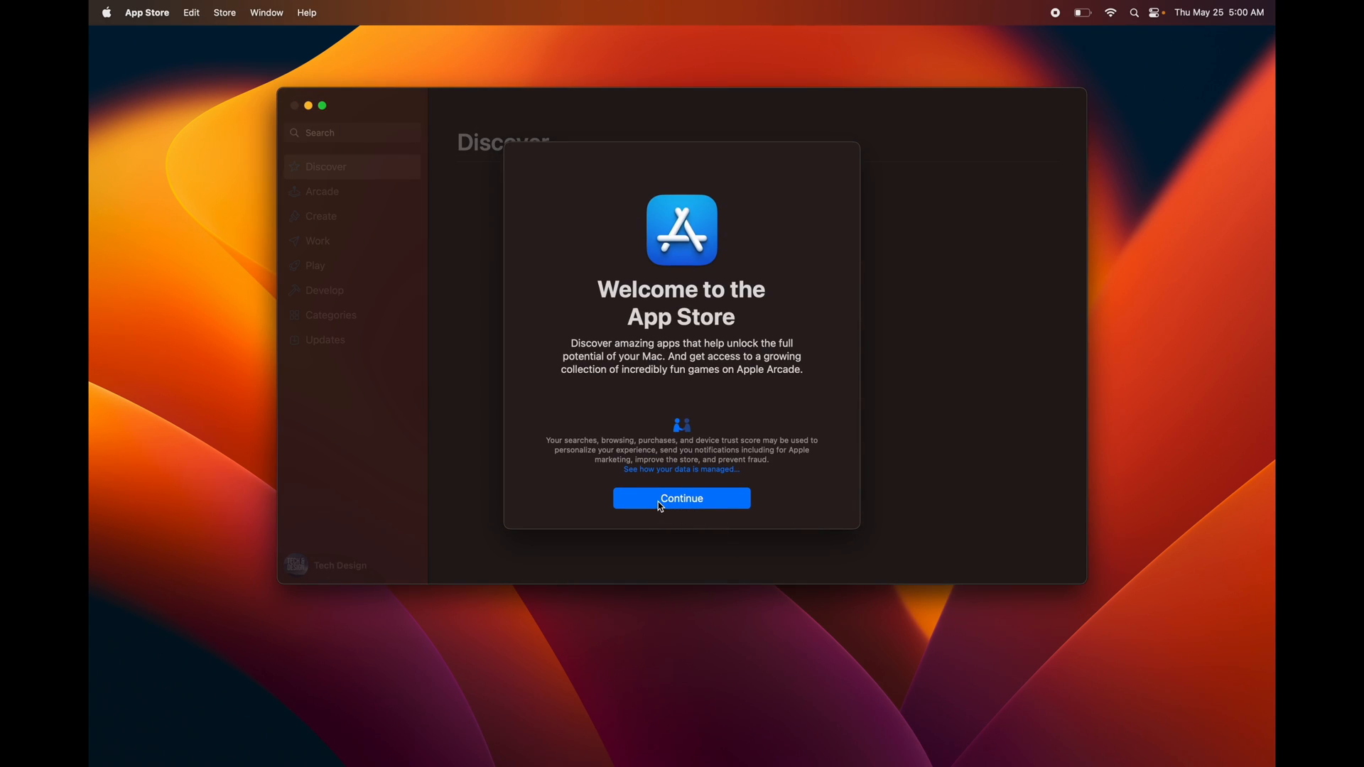
click(661, 499)
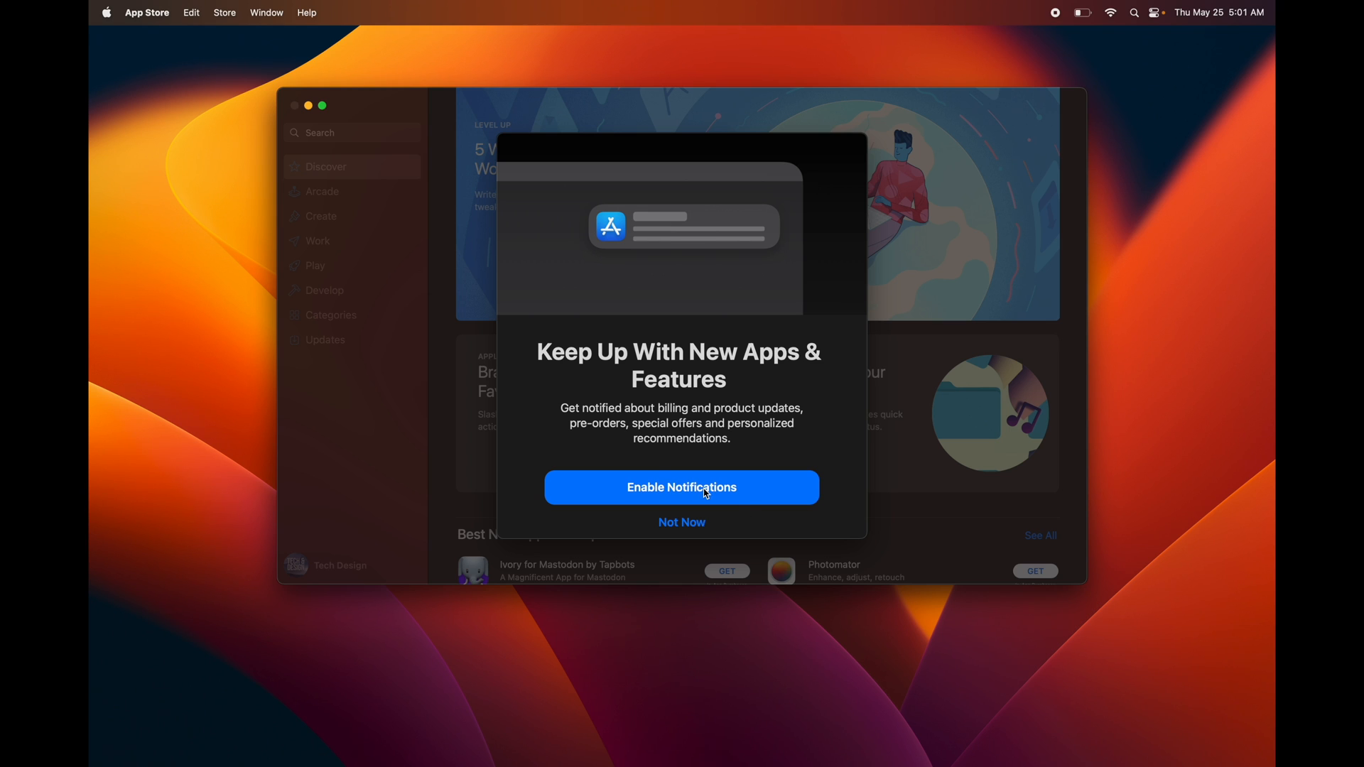
click(684, 524)
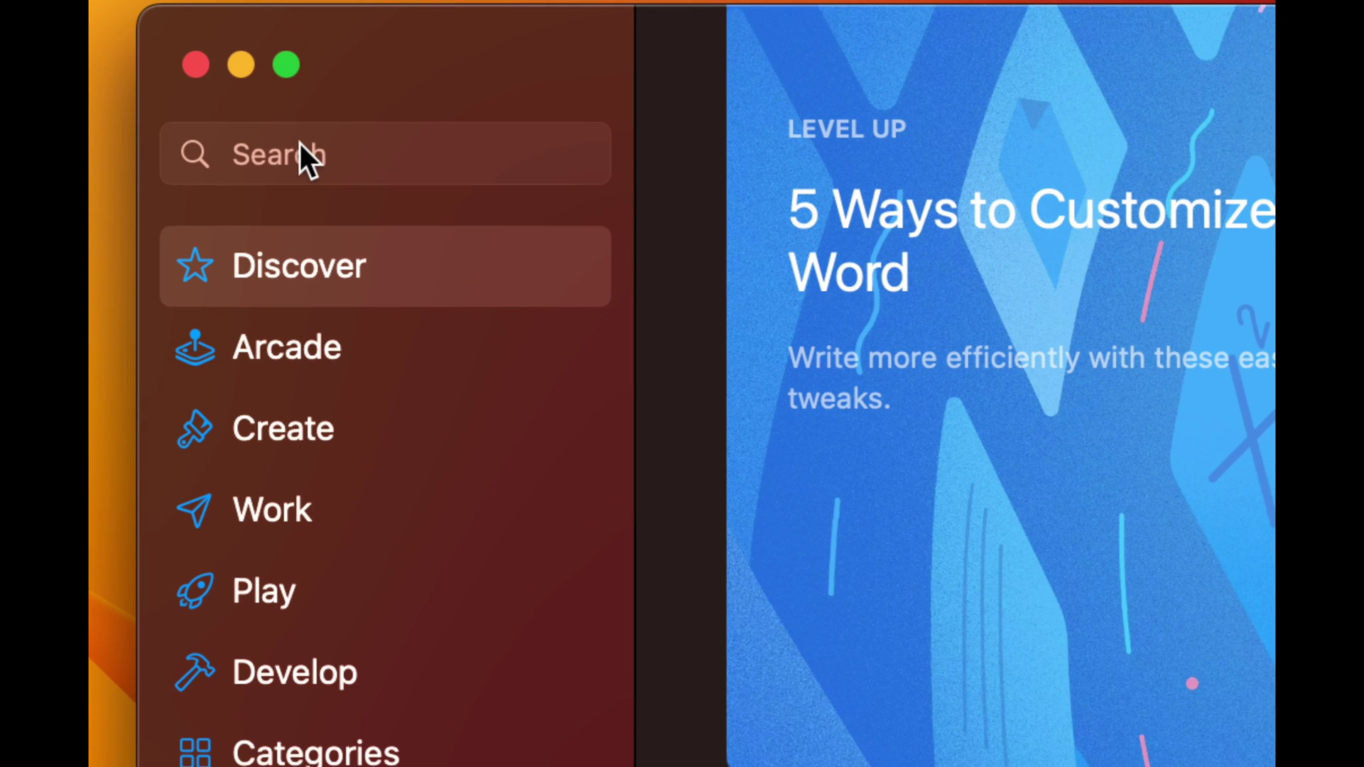
- Search the store for 'final cut pro' and start the Final Cut Pro download
click(338, 131)
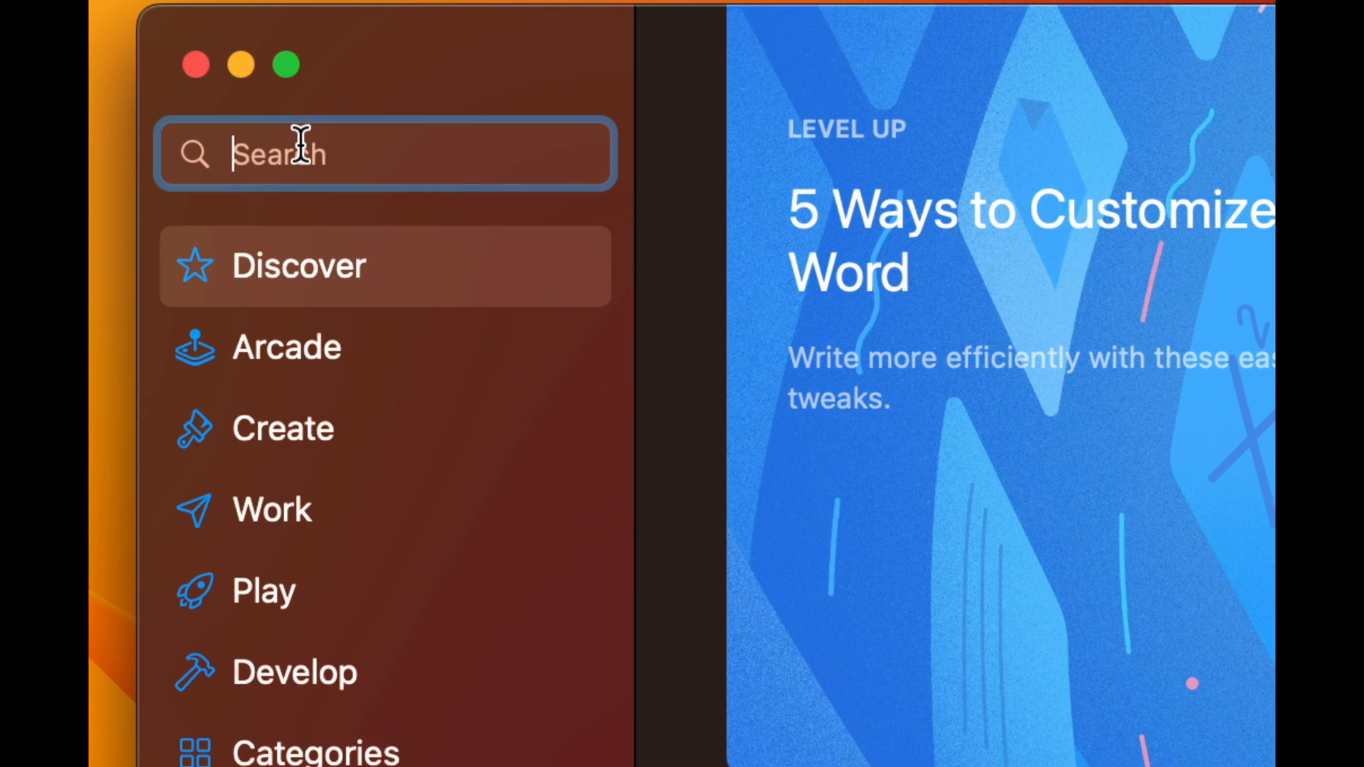
text(final cut)
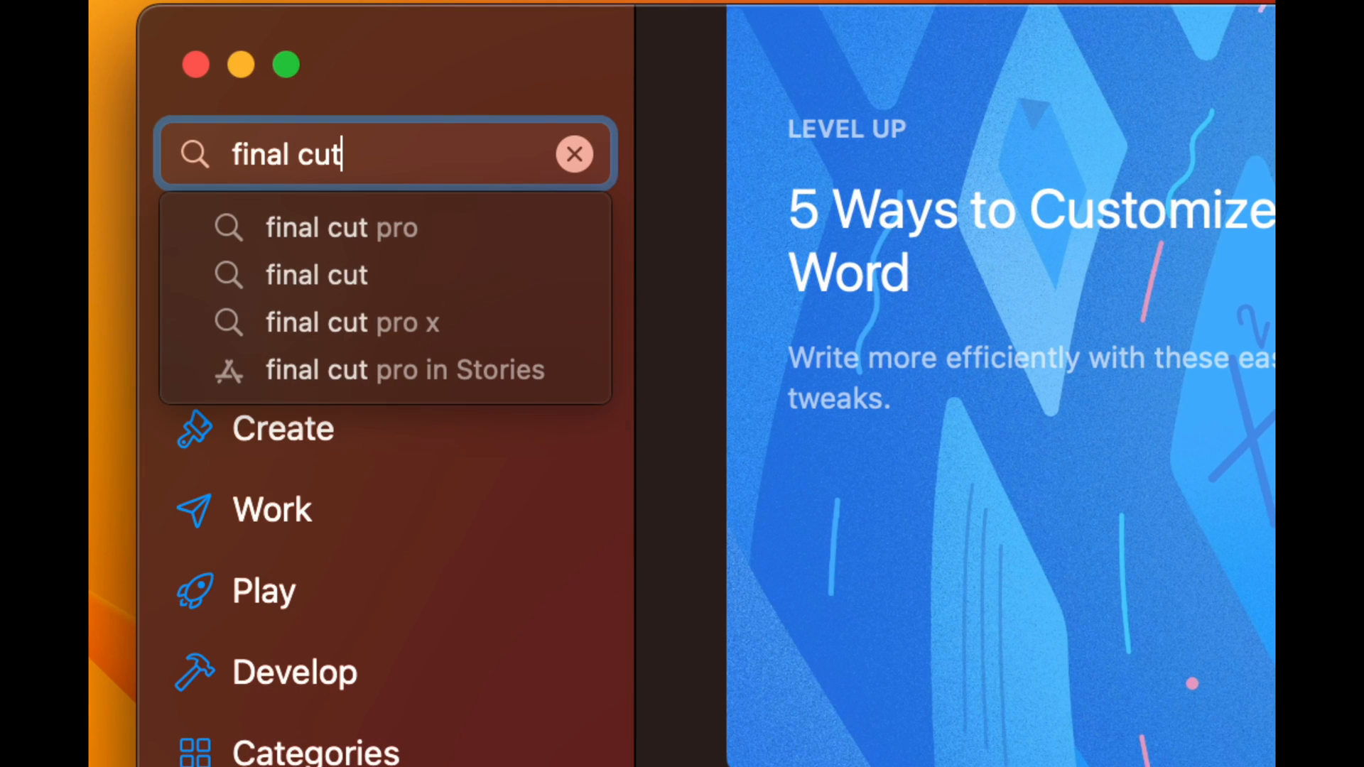
text( pro)
key(Return)
scroll(898, 325, down, 2)
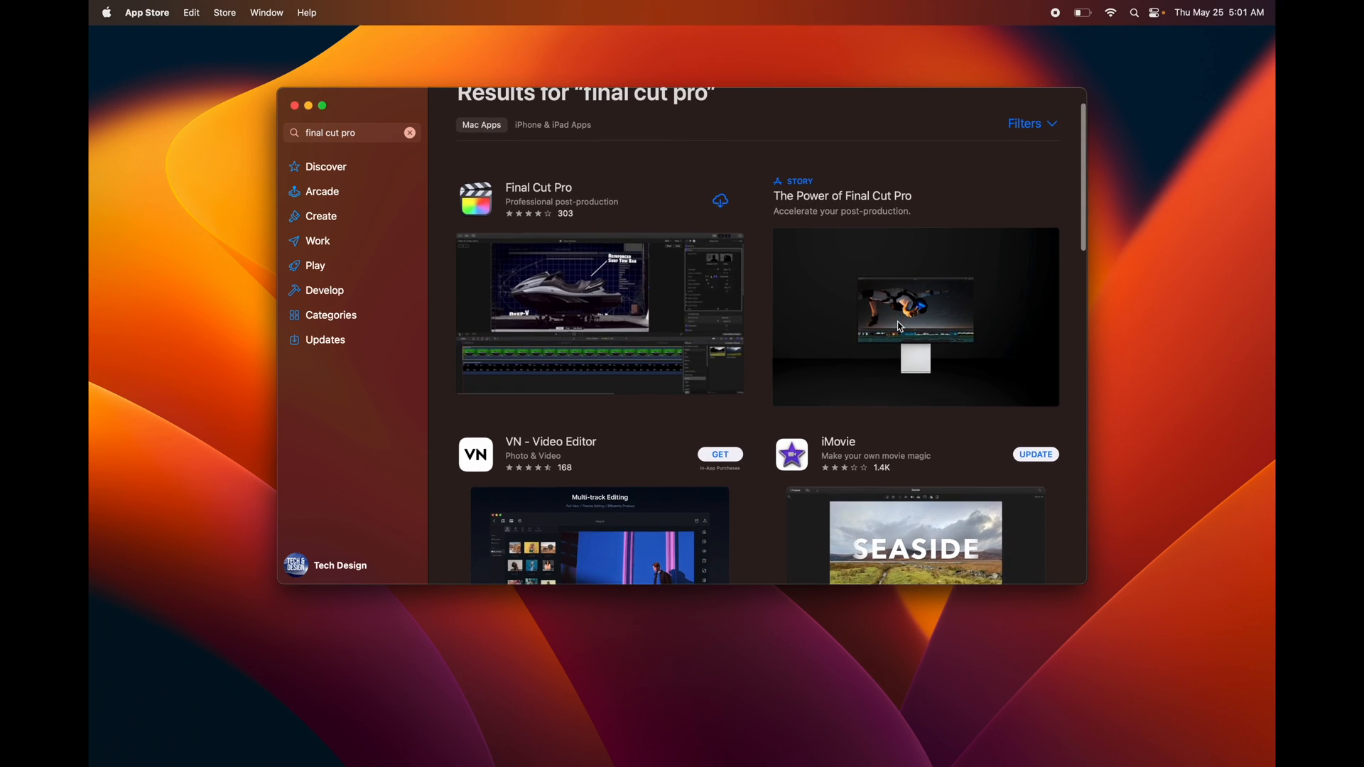
scroll(898, 326, down, 3)
scroll(899, 325, down, 3)
scroll(899, 326, down, 8)
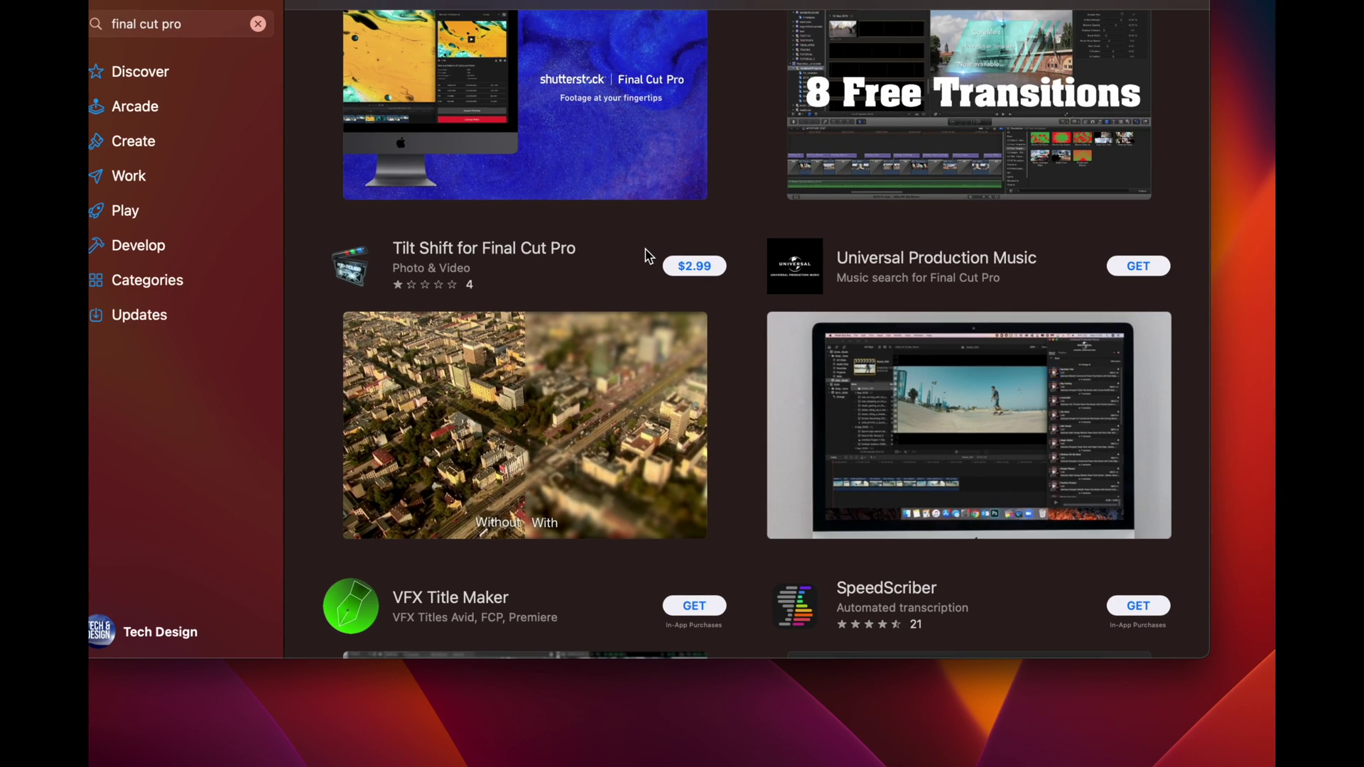
scroll(644, 254, up, 8)
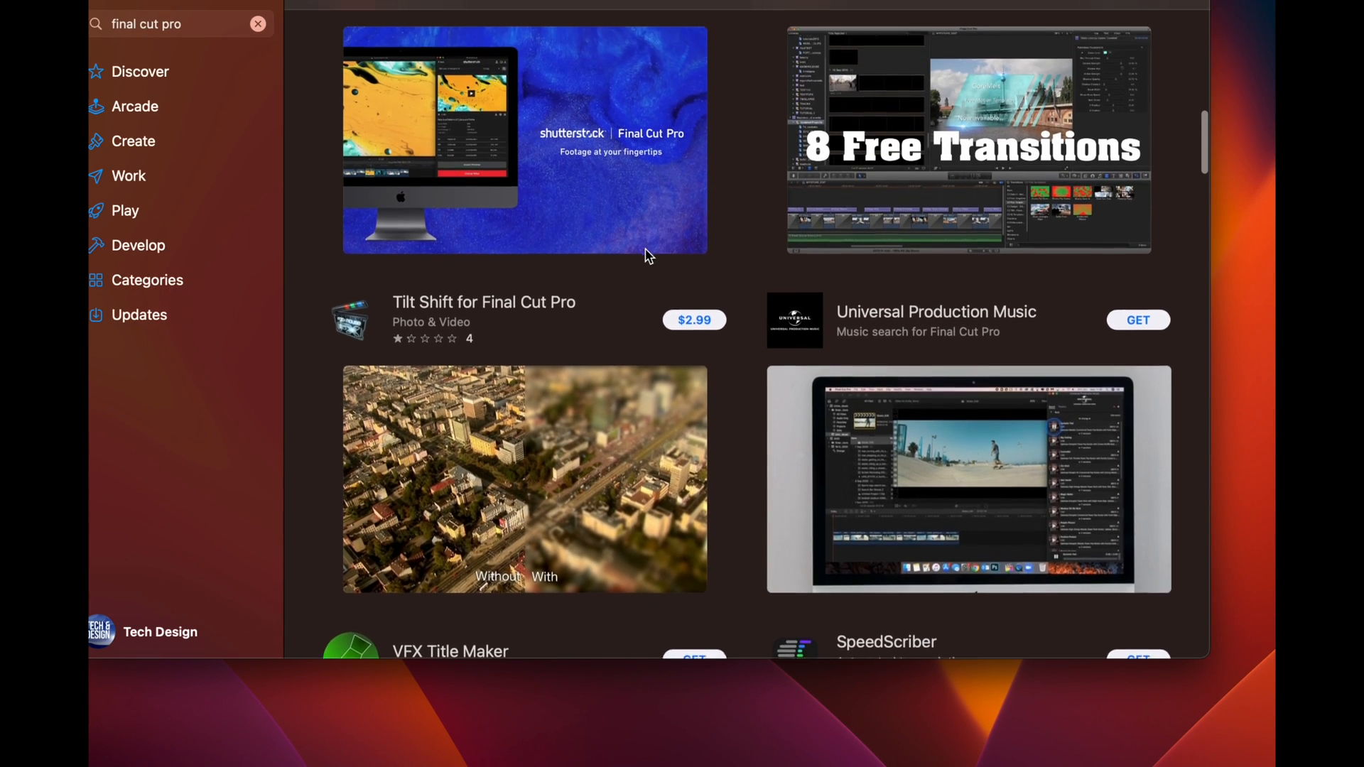
scroll(645, 254, up, 8)
scroll(644, 255, up, 5)
scroll(644, 255, up, 6)
scroll(645, 255, up, 3)
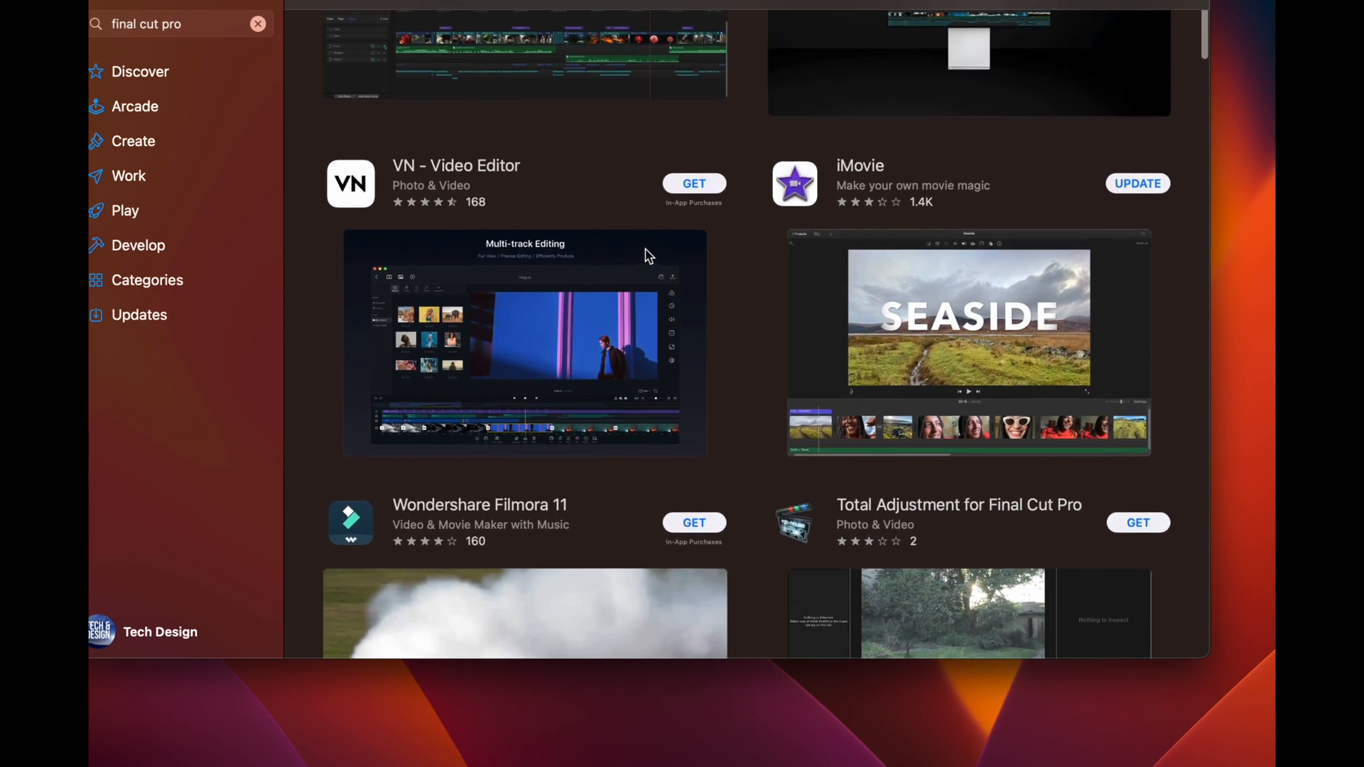
scroll(644, 255, up, 6)
scroll(645, 255, up, 2)
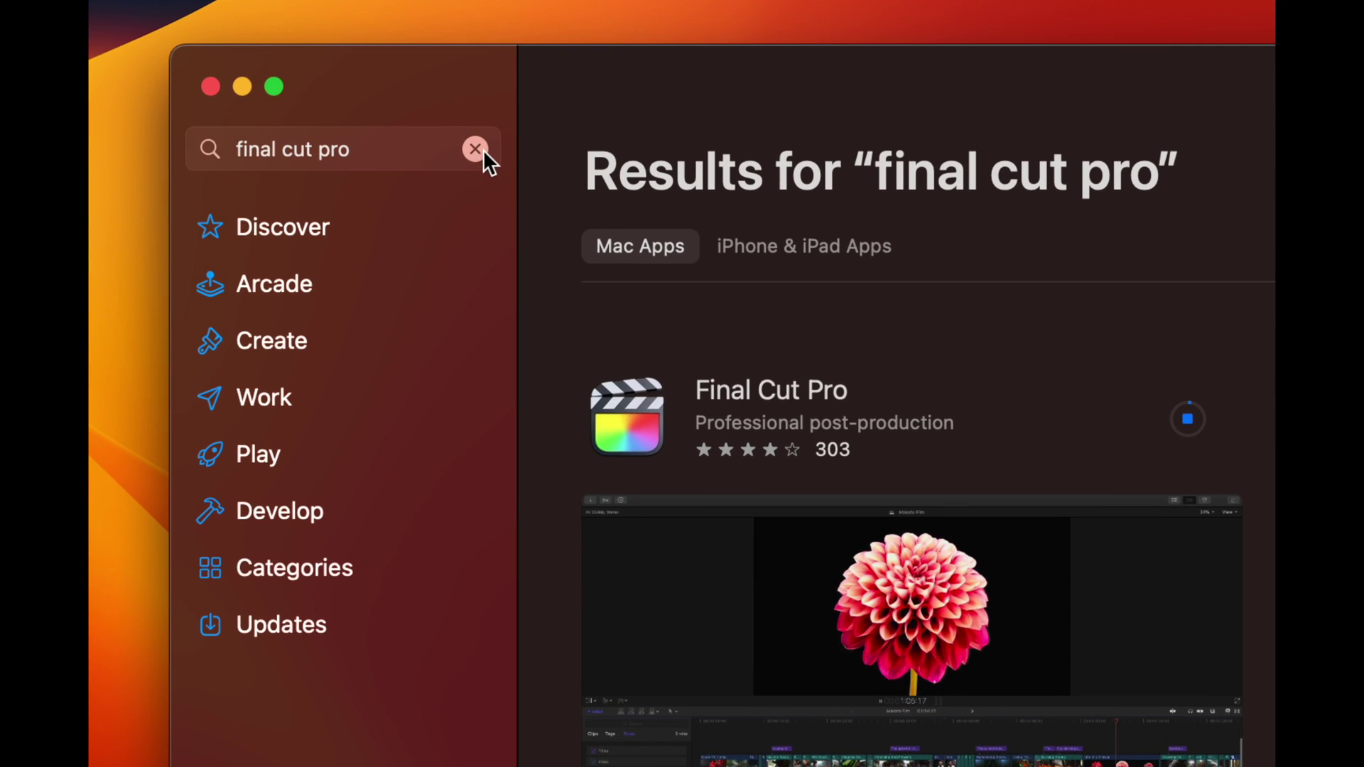
- Search for 'compressor' and install Compressor until it is ready to open
click(409, 133)
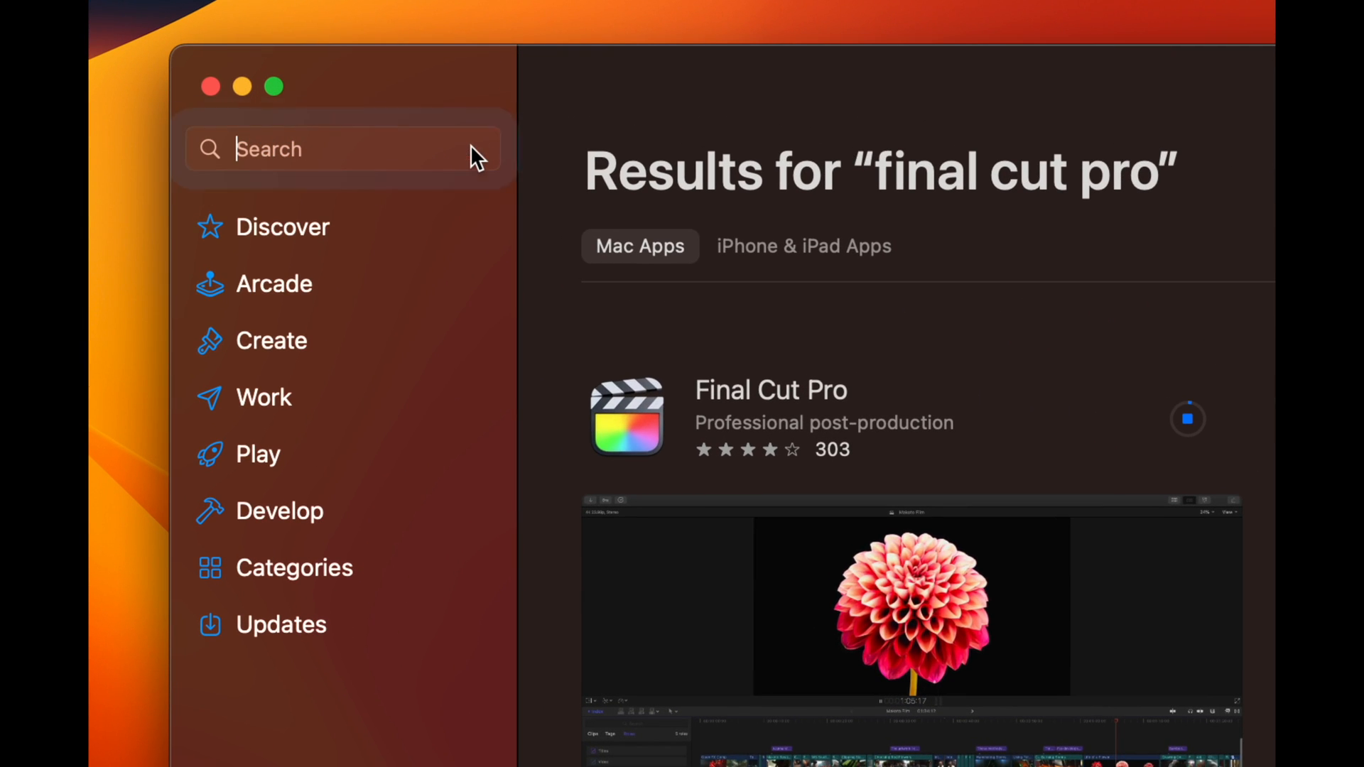
text(comopre)
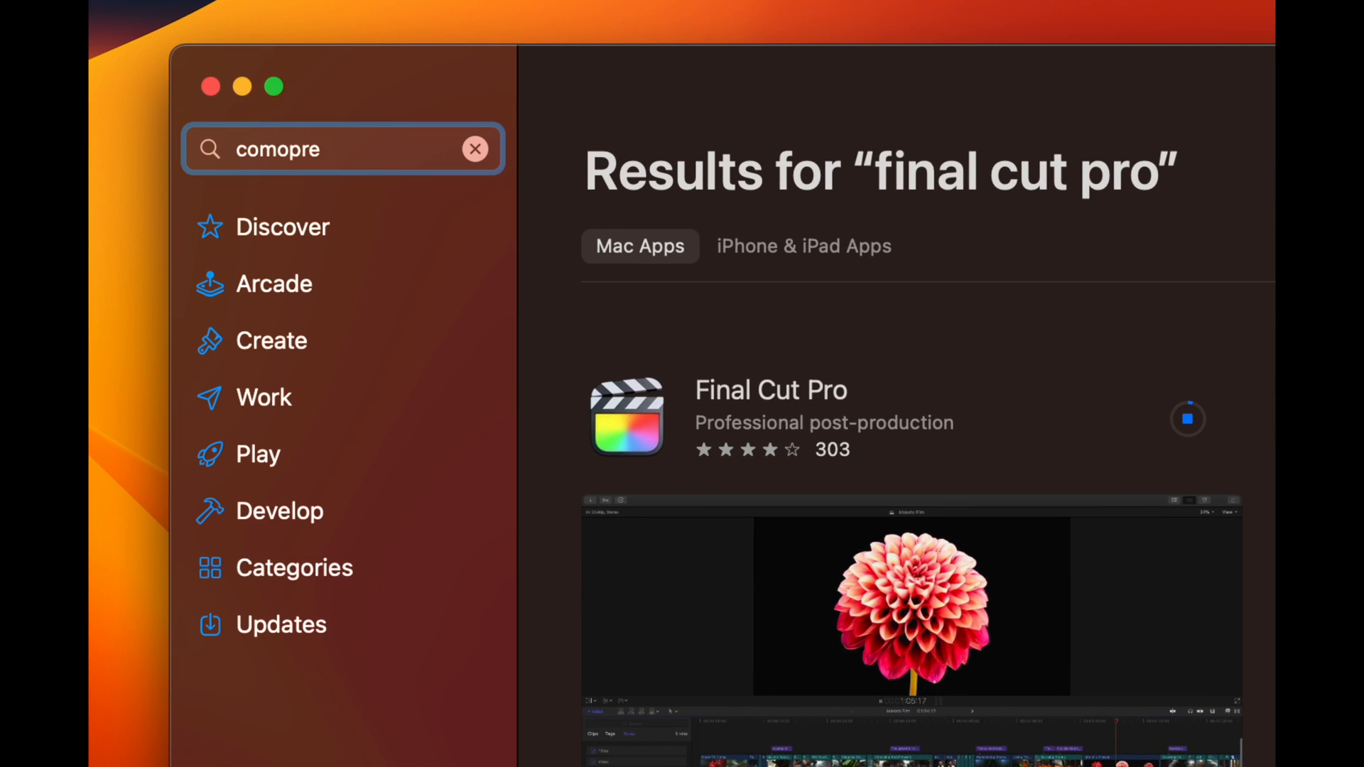
text(ssor)
key(Return)
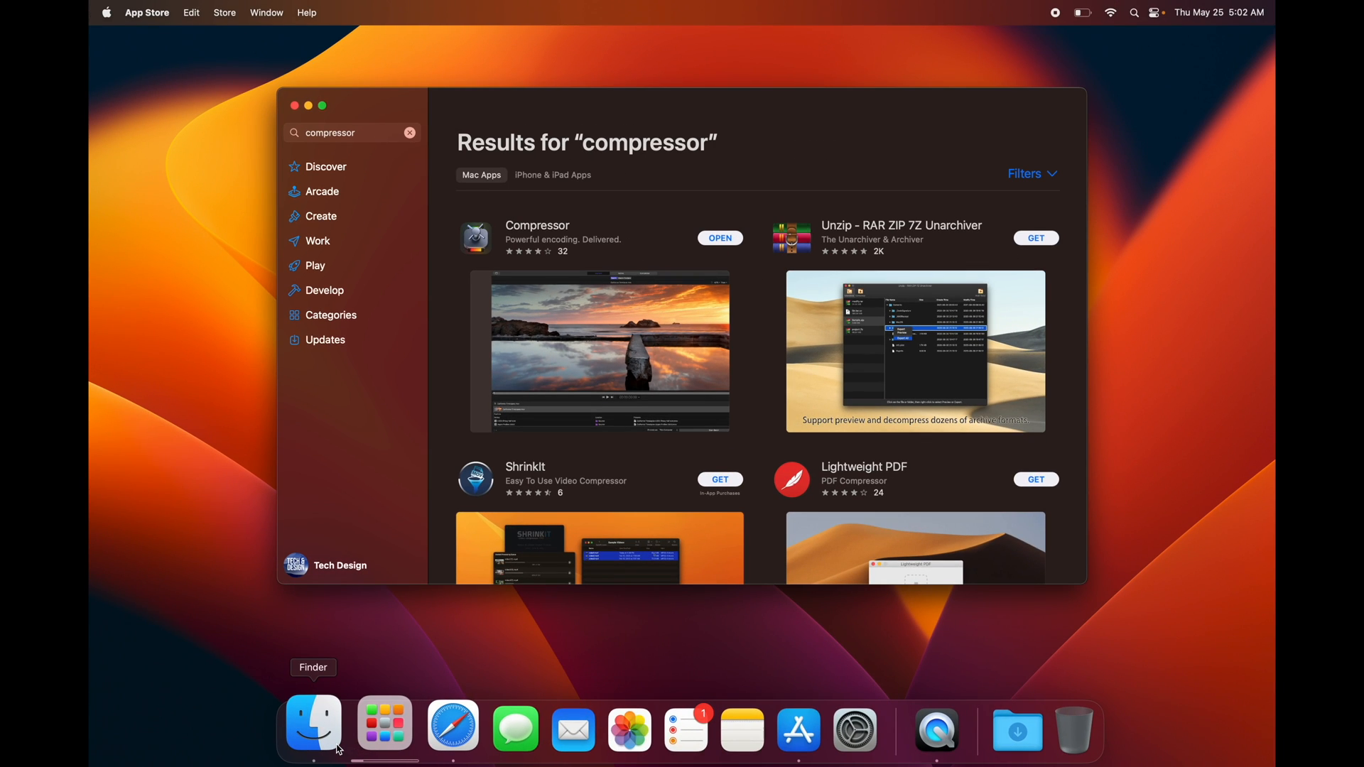
- Show the Applications folder in Finder, listing Compressor and the downloading Final Cut Pro
click(301, 728)
click(320, 191)
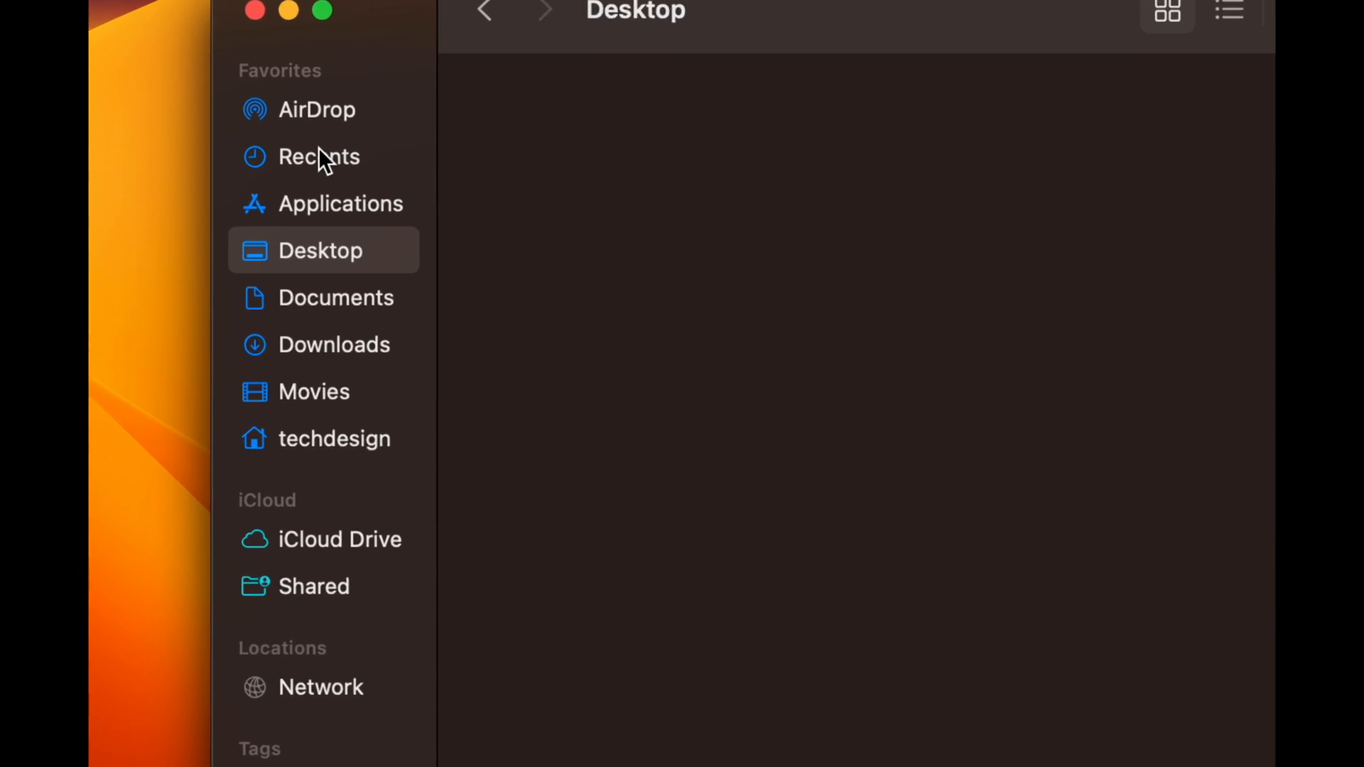
click(320, 250)
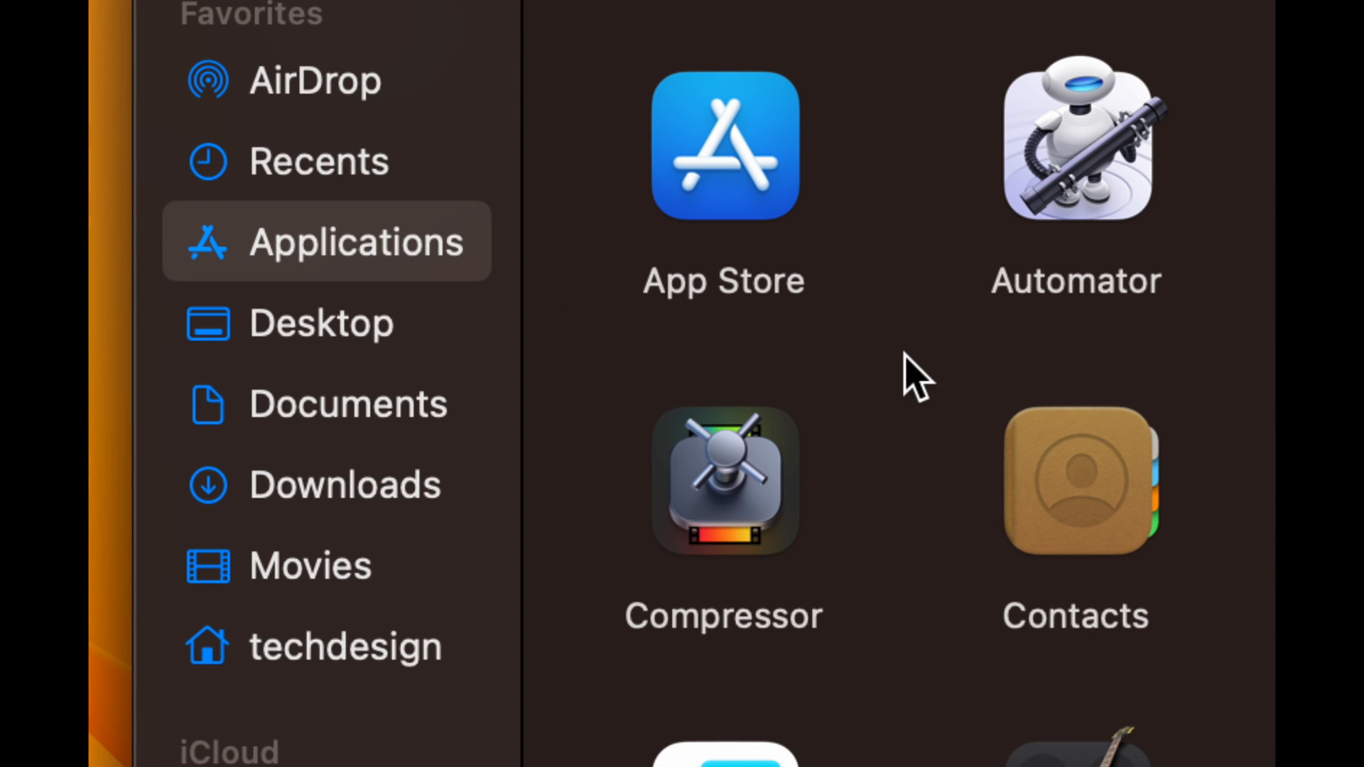